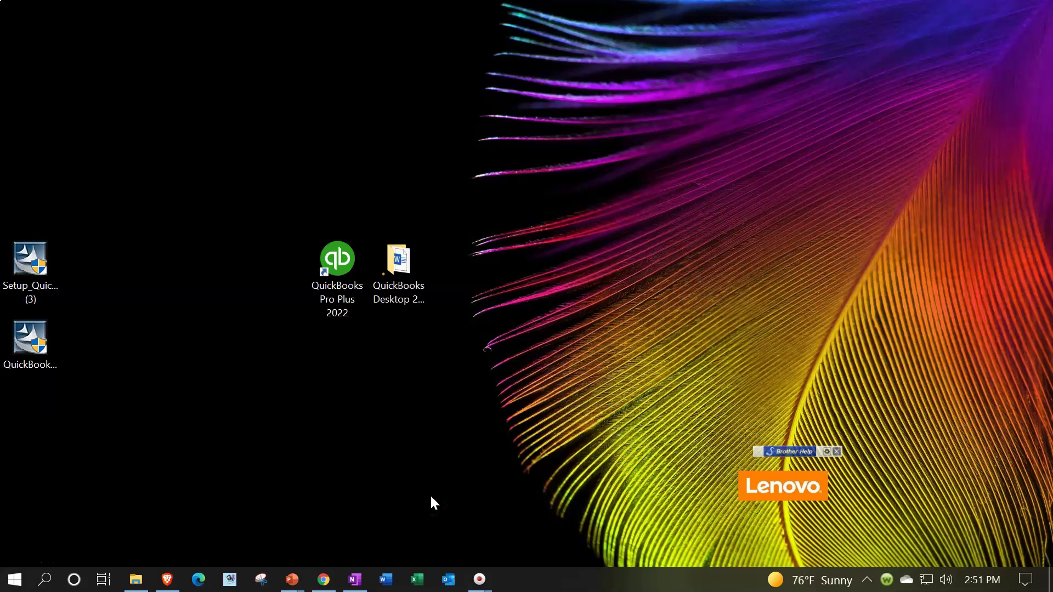
Find the sample_product-based business file in QB Data Files and launch QuickBooks Pro Plus 2022
left_click(339, 278)
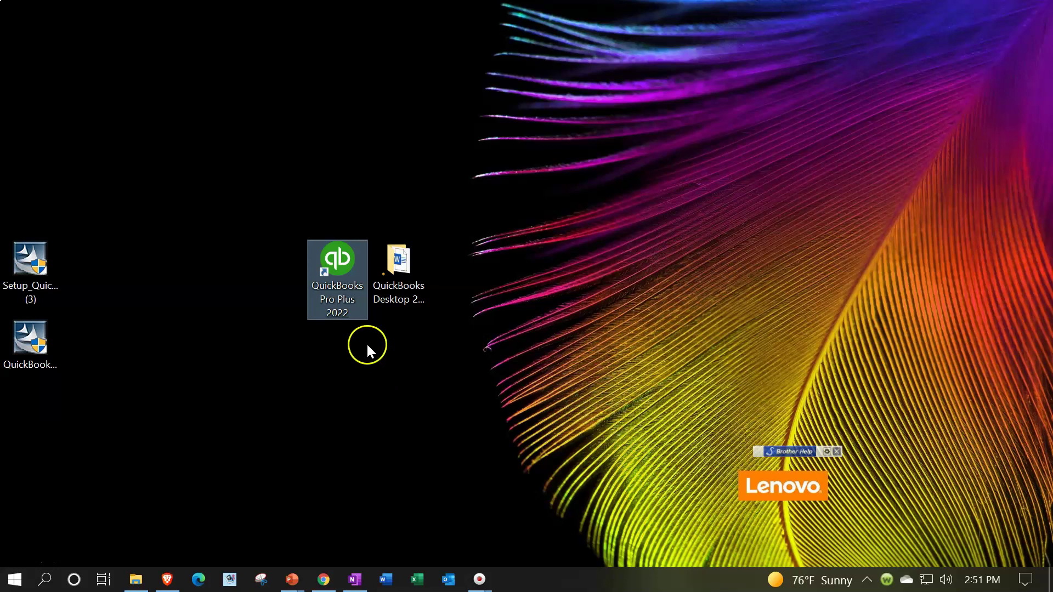
left_click(398, 263)
double_click(394, 268)
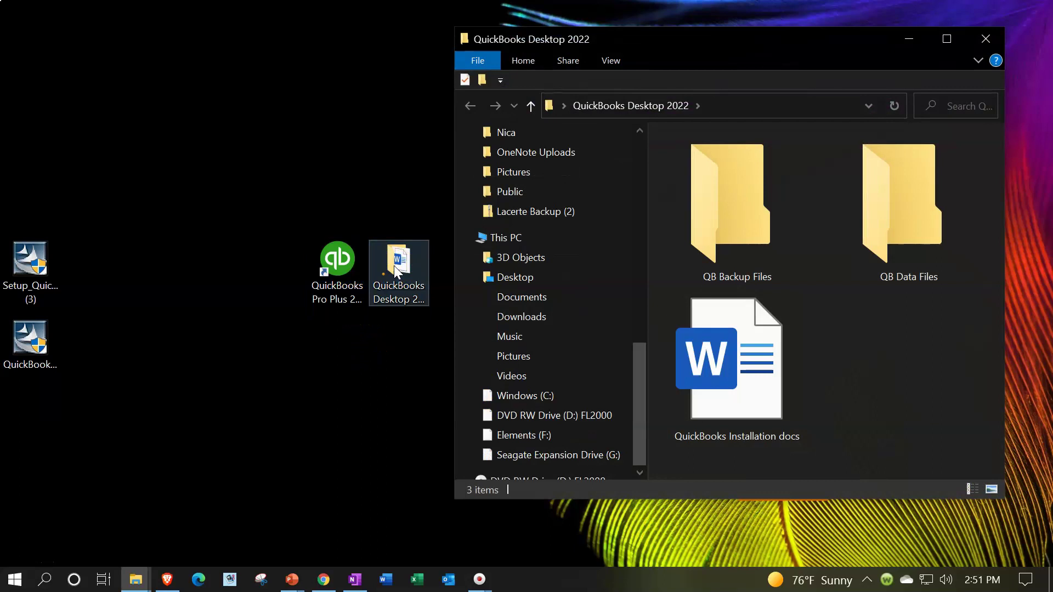
double_click(929, 208)
left_click(787, 418)
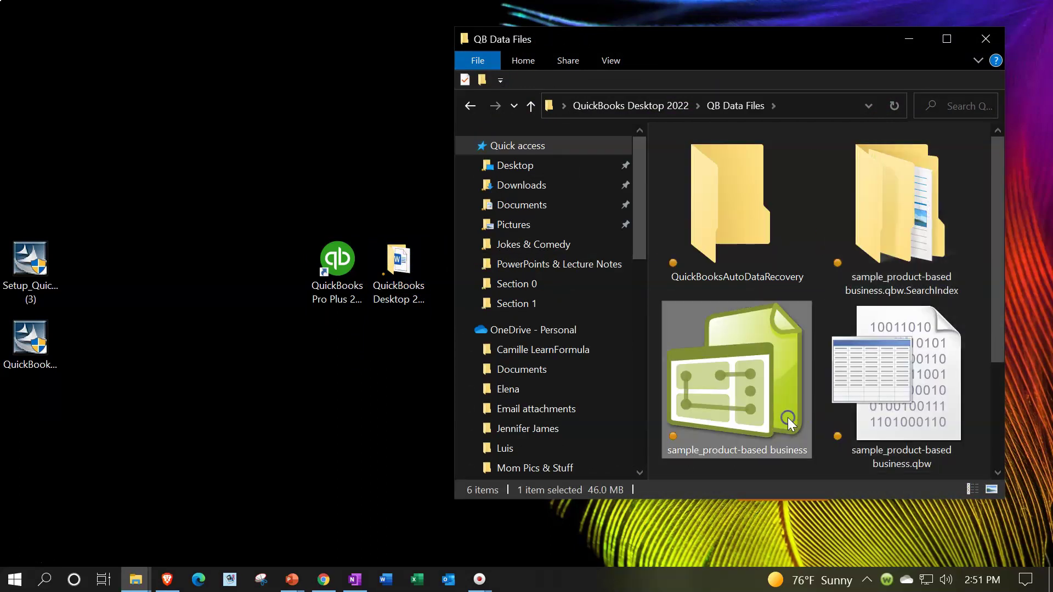
left_click(328, 281)
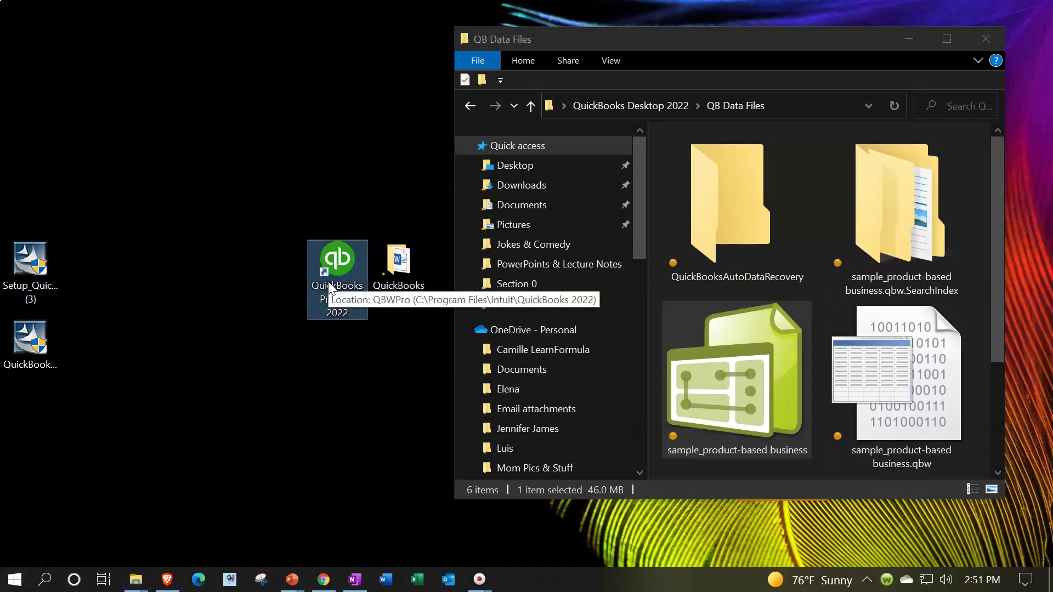
double_click(335, 265)
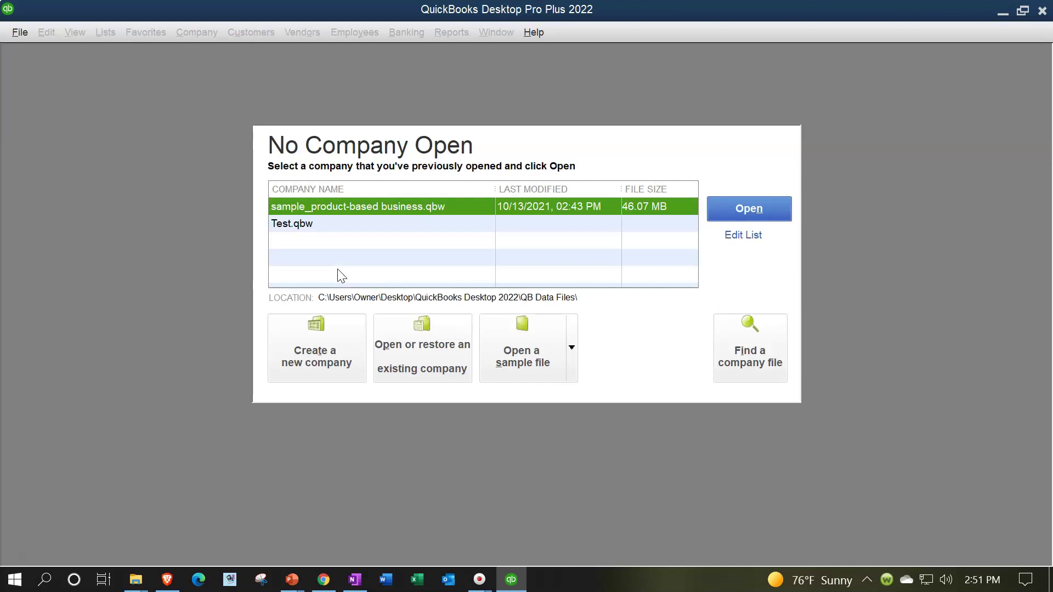
Choose sample_product-based business.qbw from the No Company Open list of company files
left_click(354, 209)
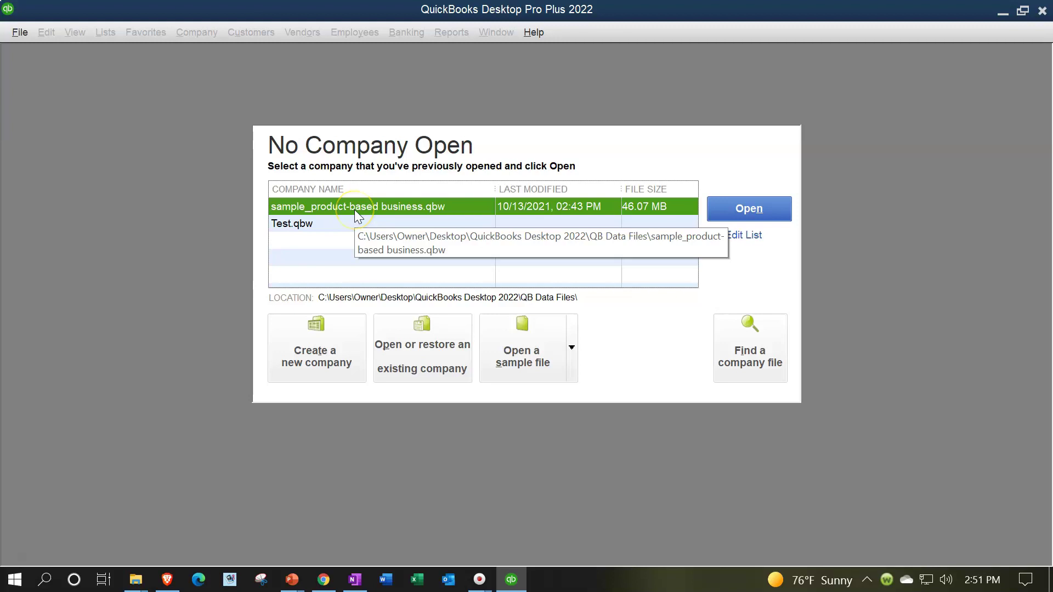
left_click(261, 164)
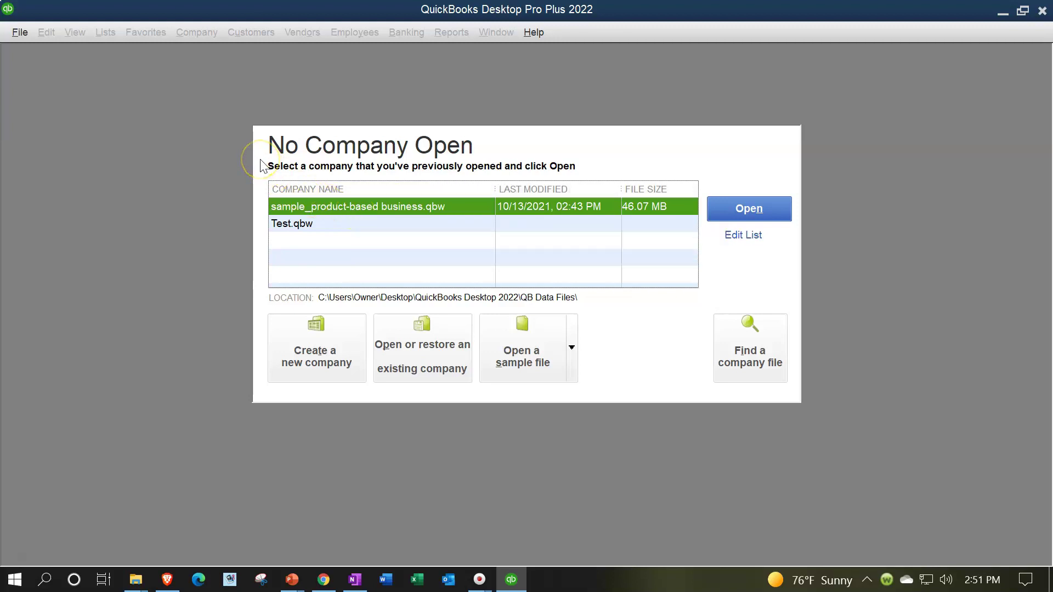
left_click(313, 208)
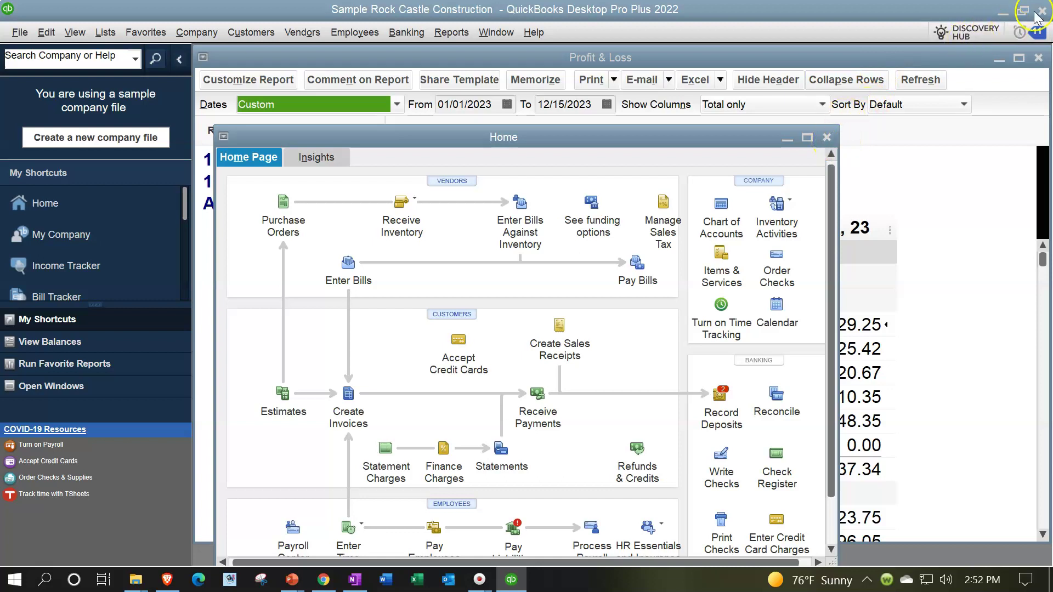
Close the Home page, the Profit & Loss report and the Balance Sheet report
left_click(827, 137)
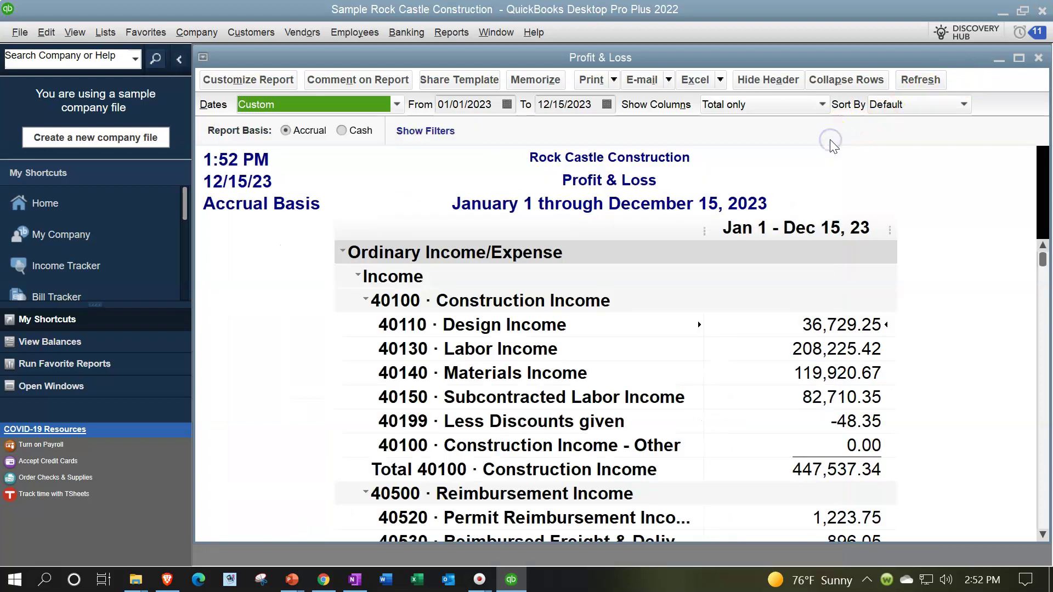
left_click(1038, 59)
left_click(1038, 59)
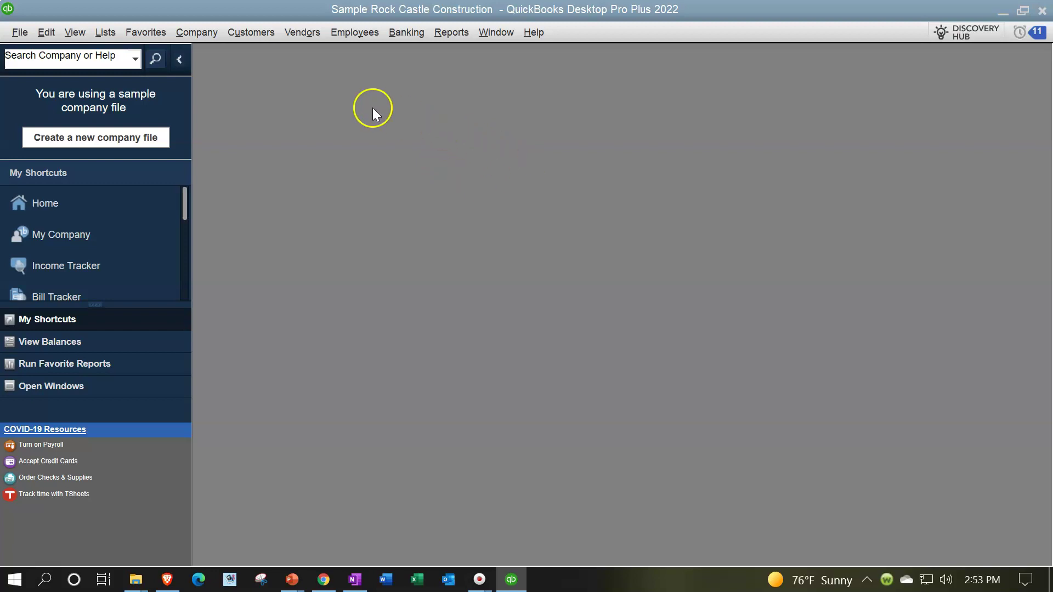
Reopen the Home page from the Company menu and maximize it to fill the workspace
left_click(200, 31)
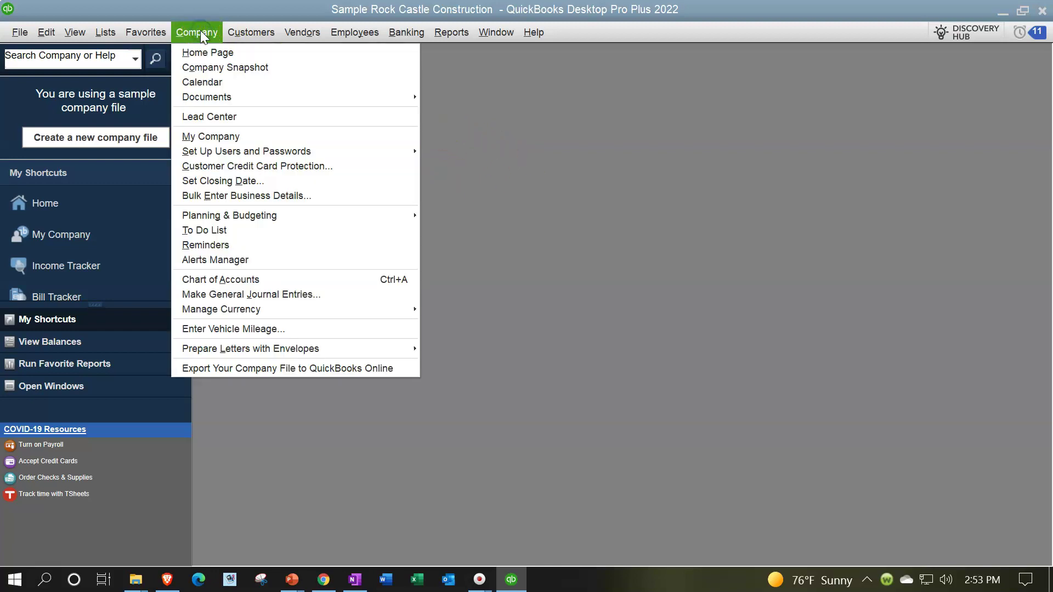
left_click(232, 52)
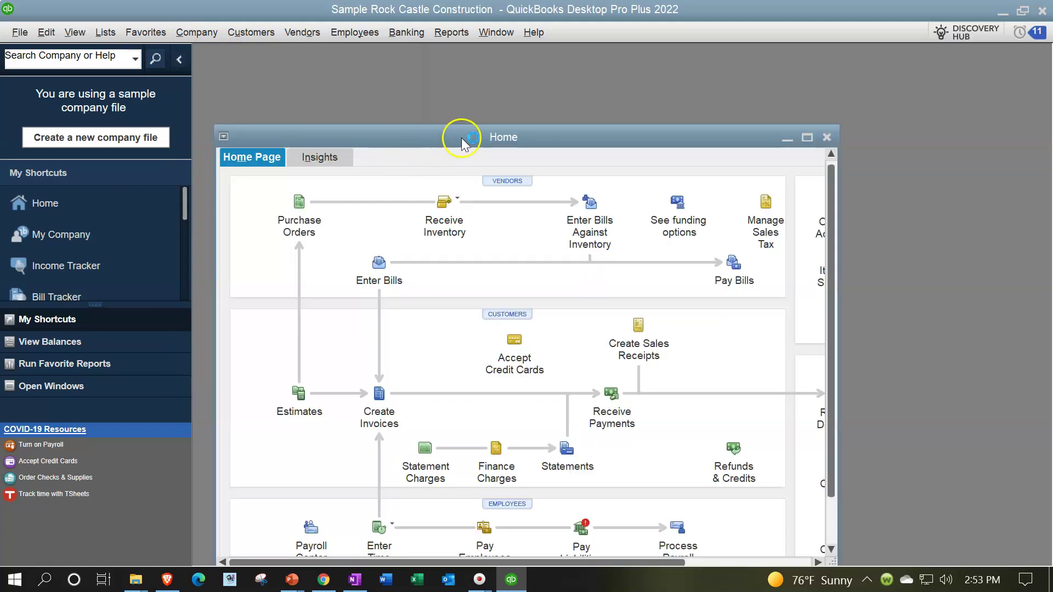
left_click_drag(543, 141, 589, 110)
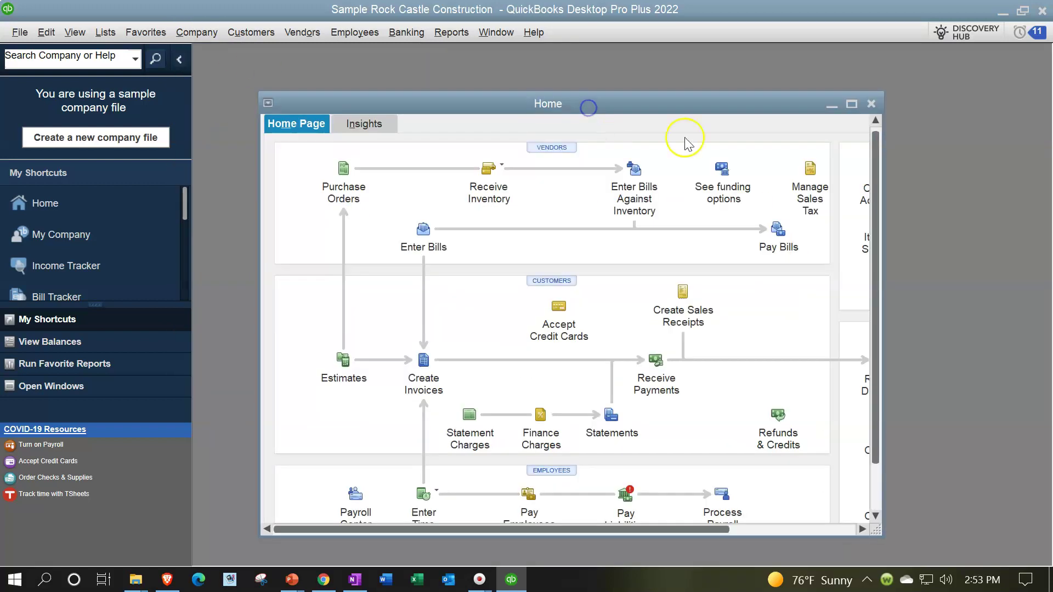
left_click(851, 105)
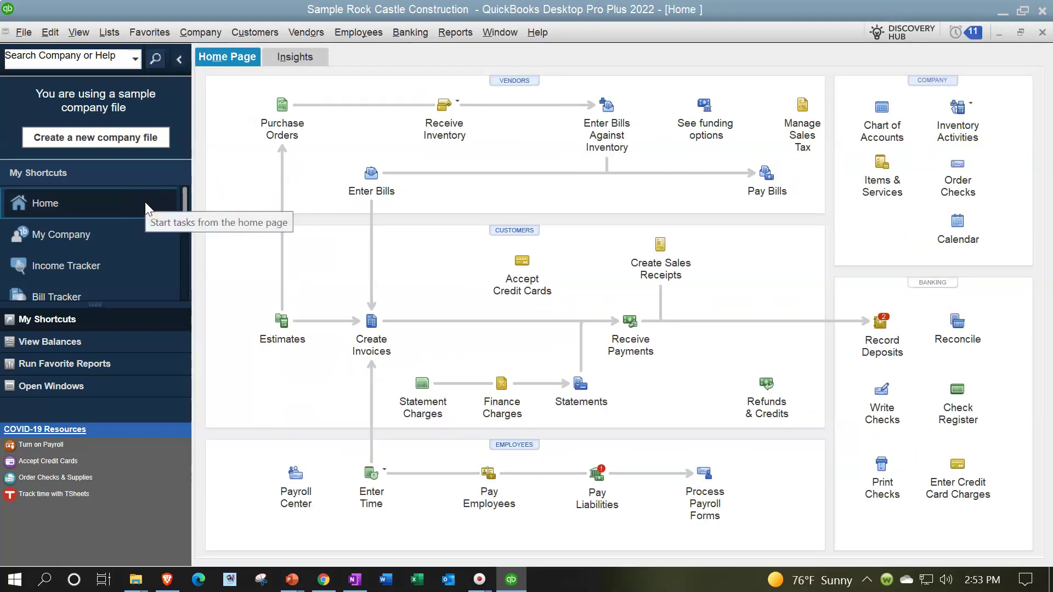
Switch the icon bar to the Open Window List and bring Home to the front
left_click(135, 179)
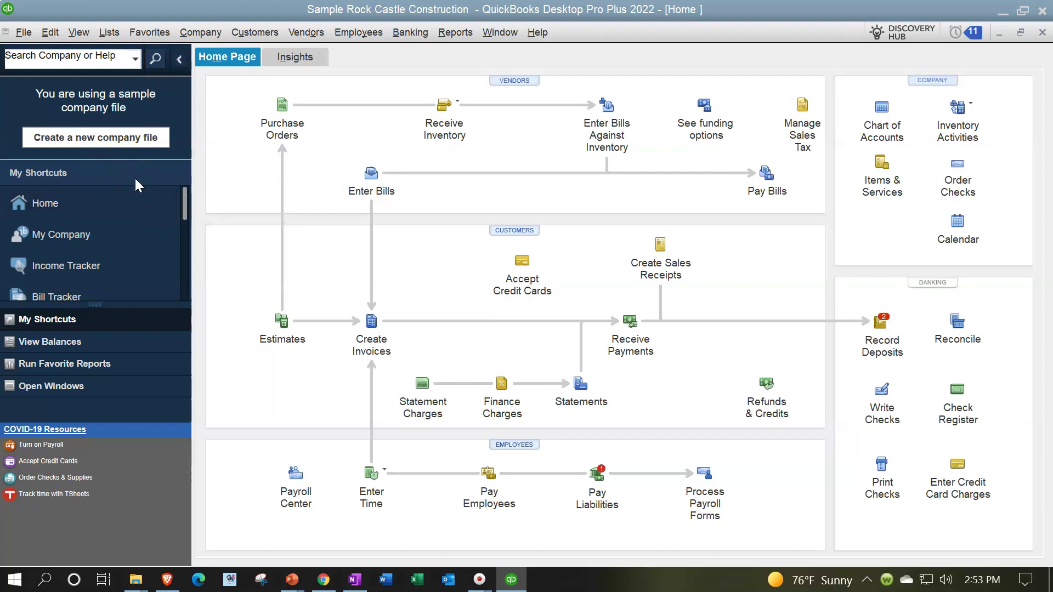
left_click(85, 34)
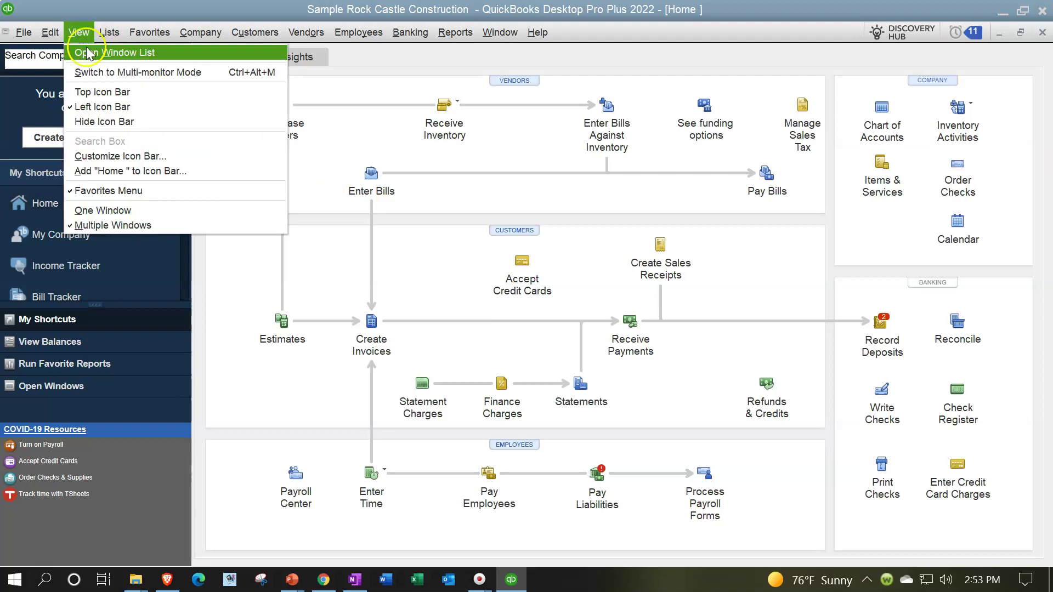
left_click(88, 53)
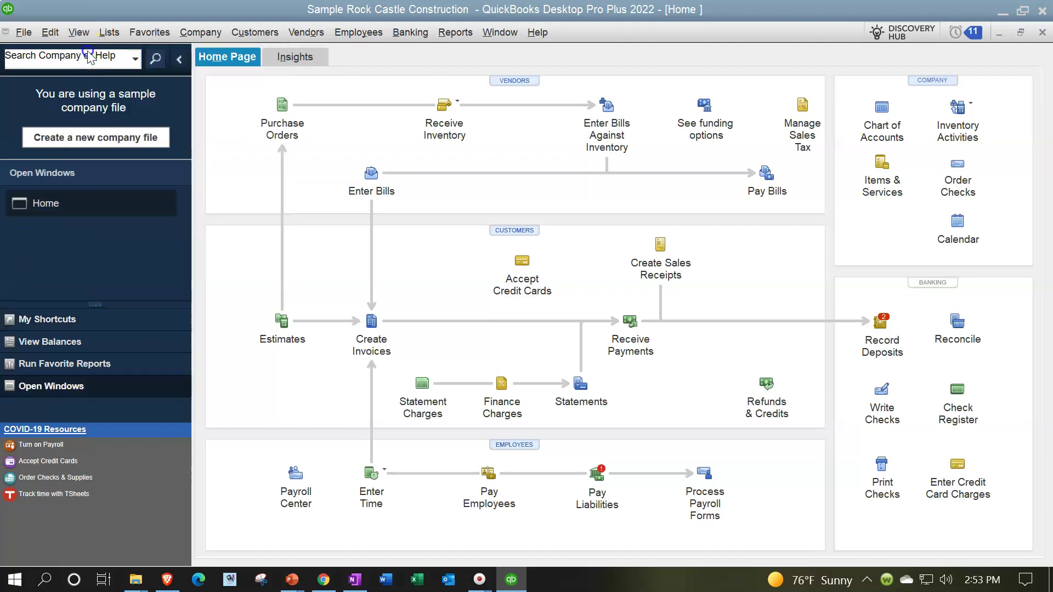
left_click(52, 202)
Open the Balance Sheet Standard report from Company & Financial reports
left_click(454, 33)
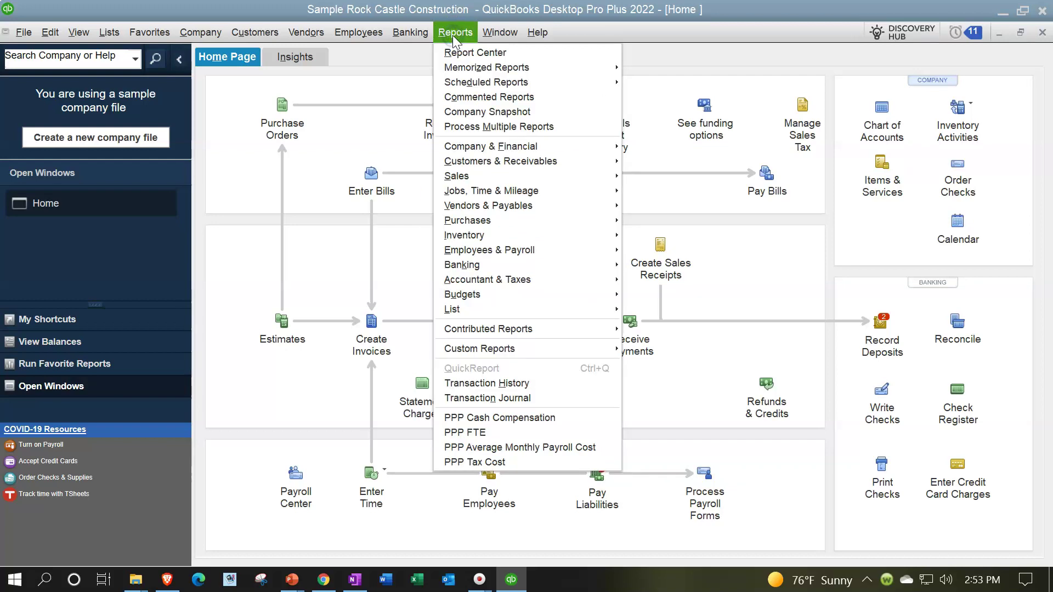
left_click(535, 147)
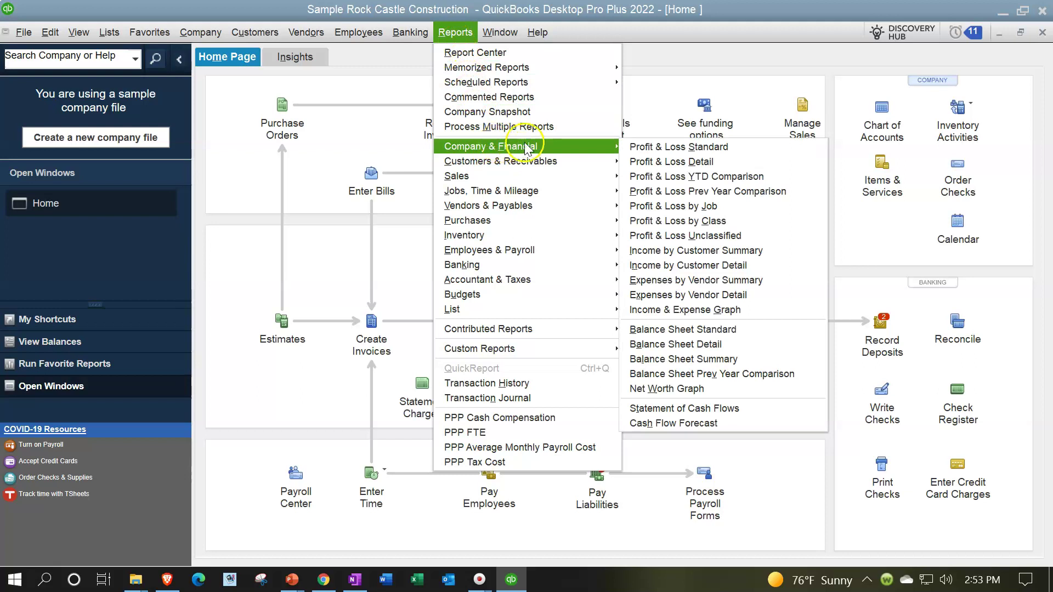
left_click(685, 327)
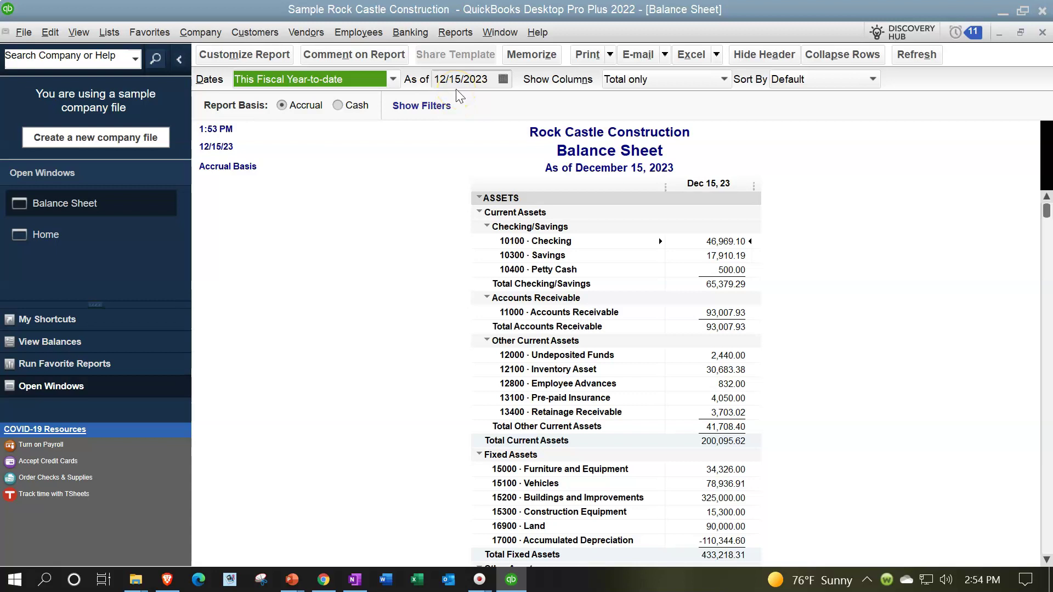
Open the Profit & Loss Standard report for December 1–15, 2023
left_click(414, 36)
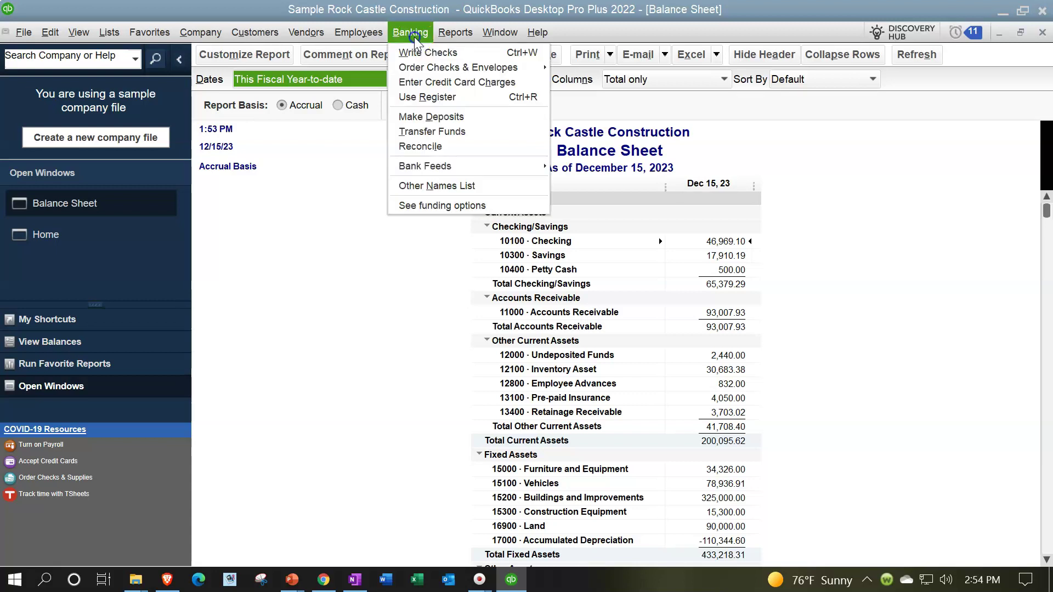
left_click(442, 39)
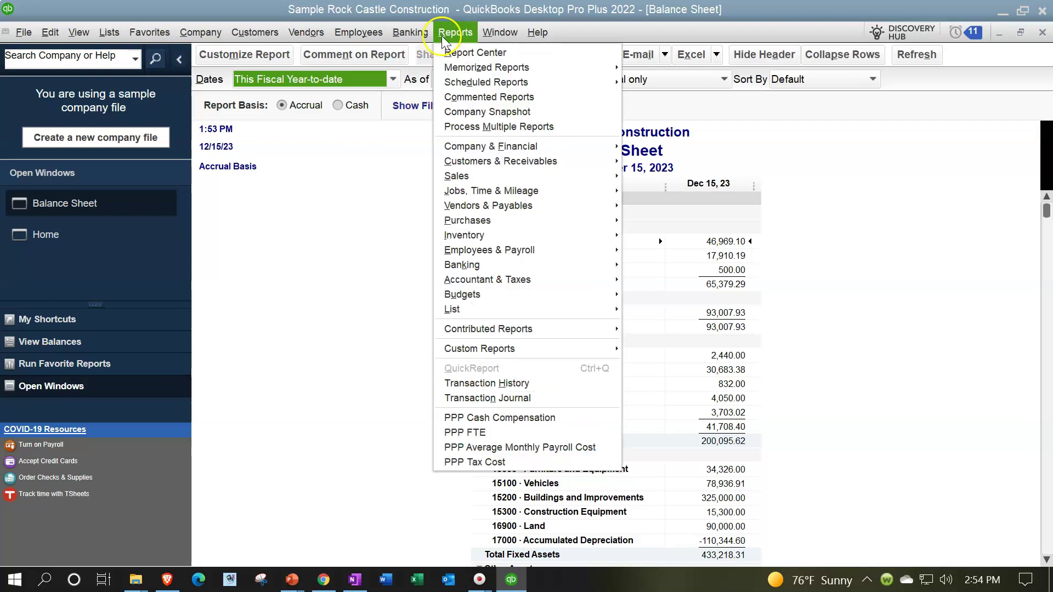
mouse_move(496, 147)
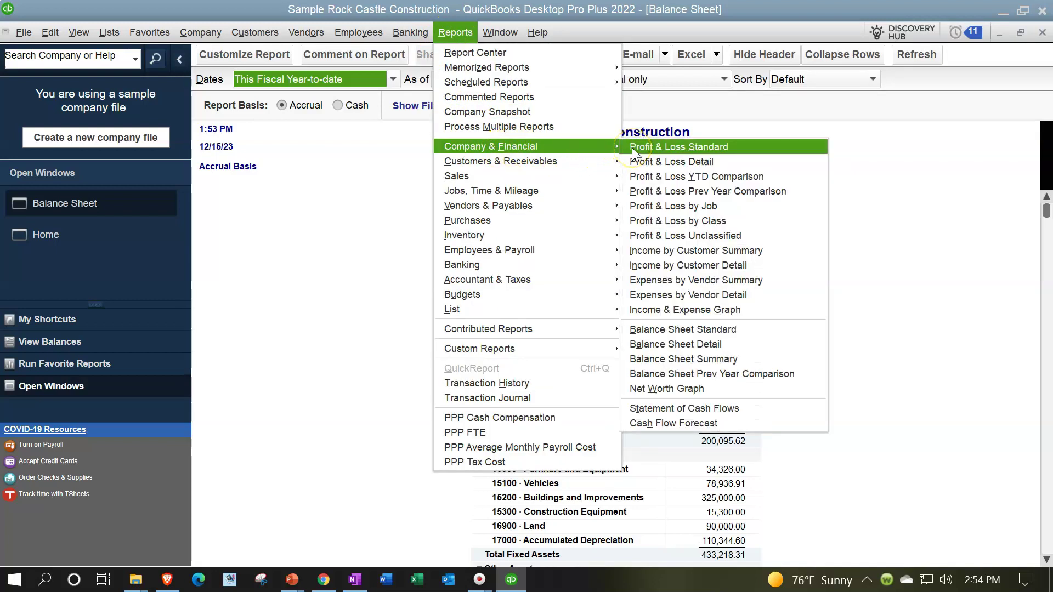
left_click(632, 147)
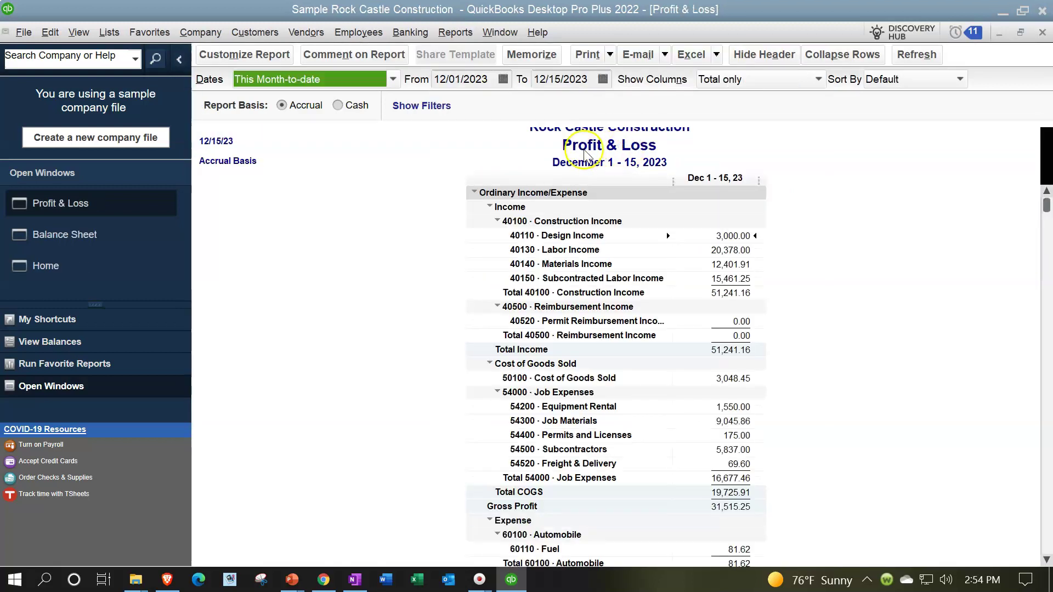
Set the Profit & Loss date range to 01/01/2023 through 12/15/2023 and refresh it
key("Tab")
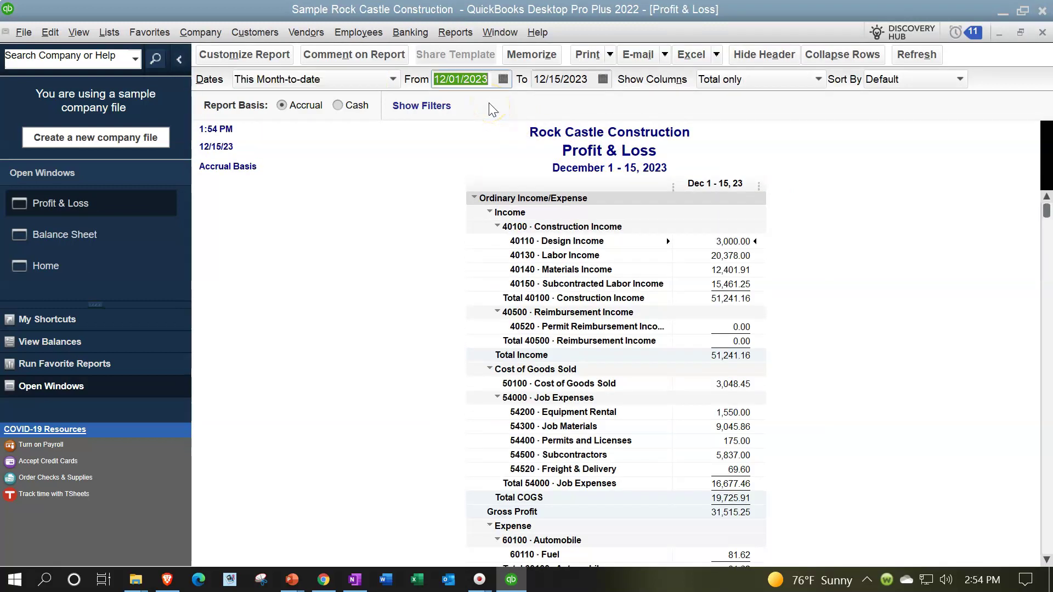
type("010123")
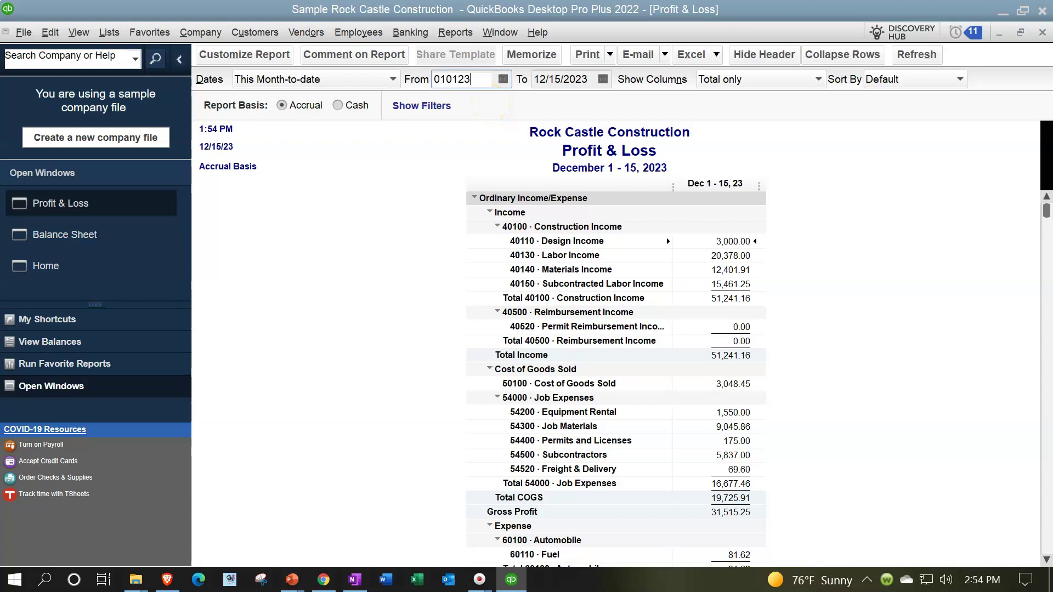
key("Tab")
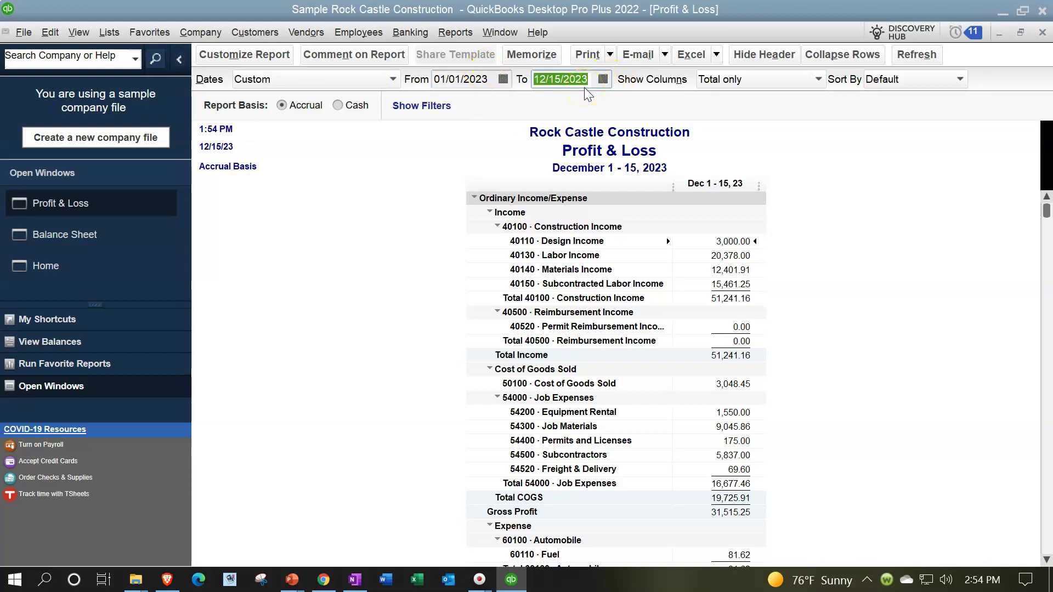
key("Tab")
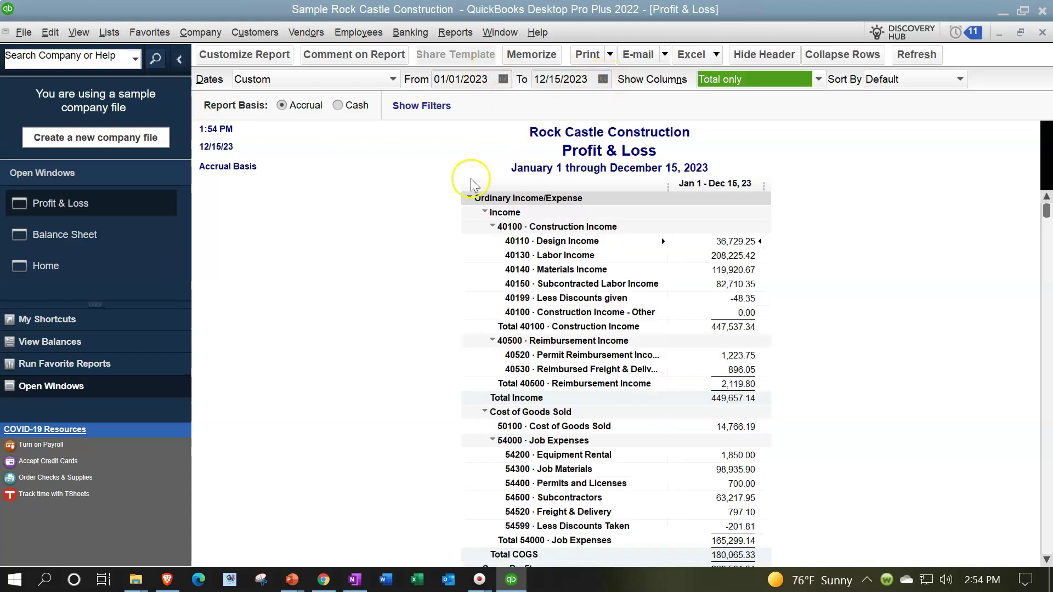
left_click(363, 249)
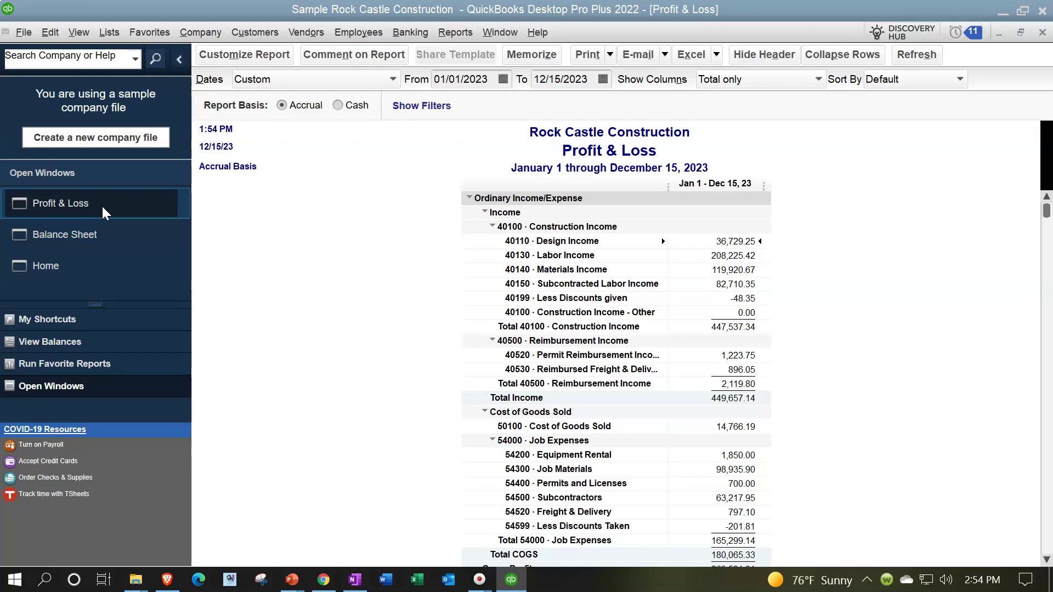
Bring the Home page back to the front from the Open Windows list
left_click(77, 262)
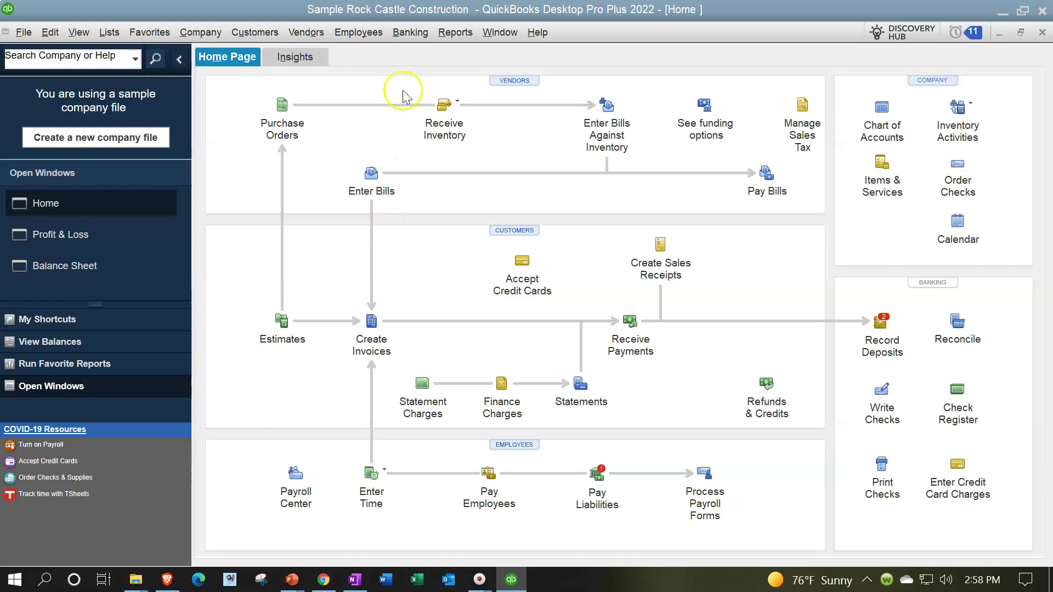
Open the Bank Feeds Center and select the ANYTIME Financial checking account with 7 waiting transactions
left_click(416, 37)
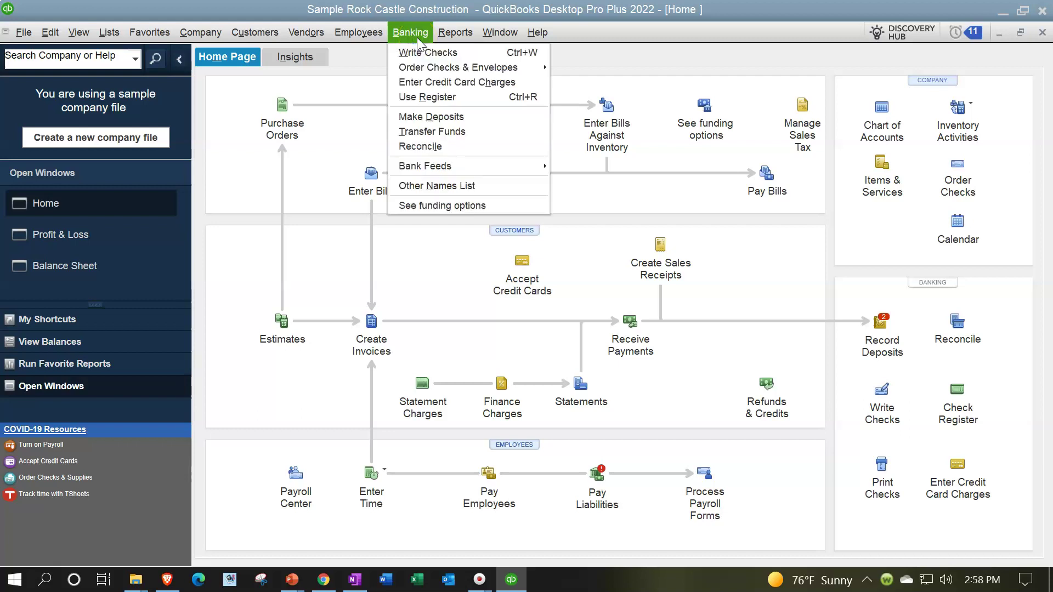
left_click(453, 174)
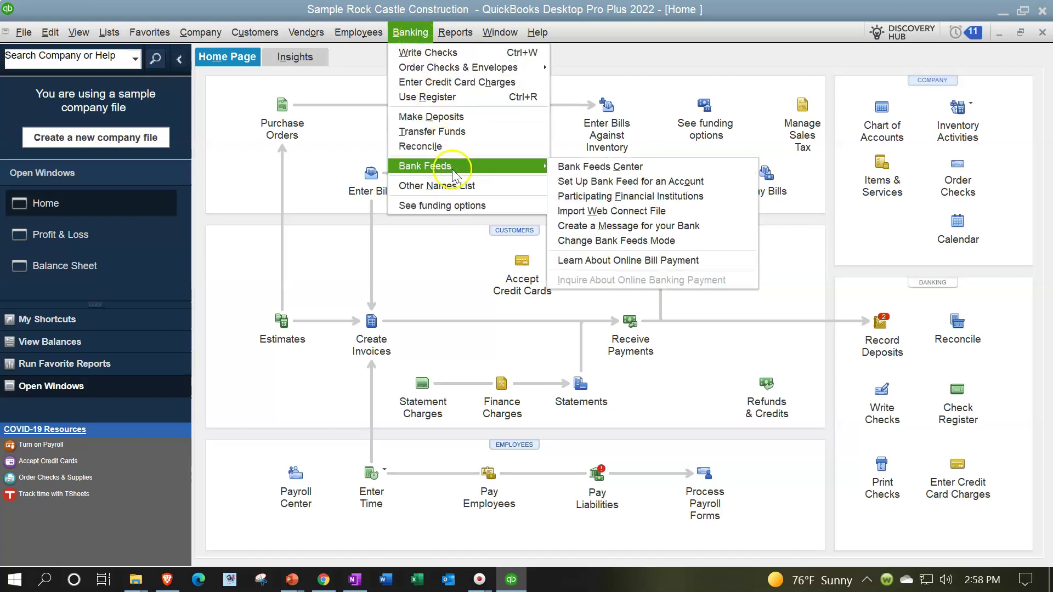
left_click(576, 167)
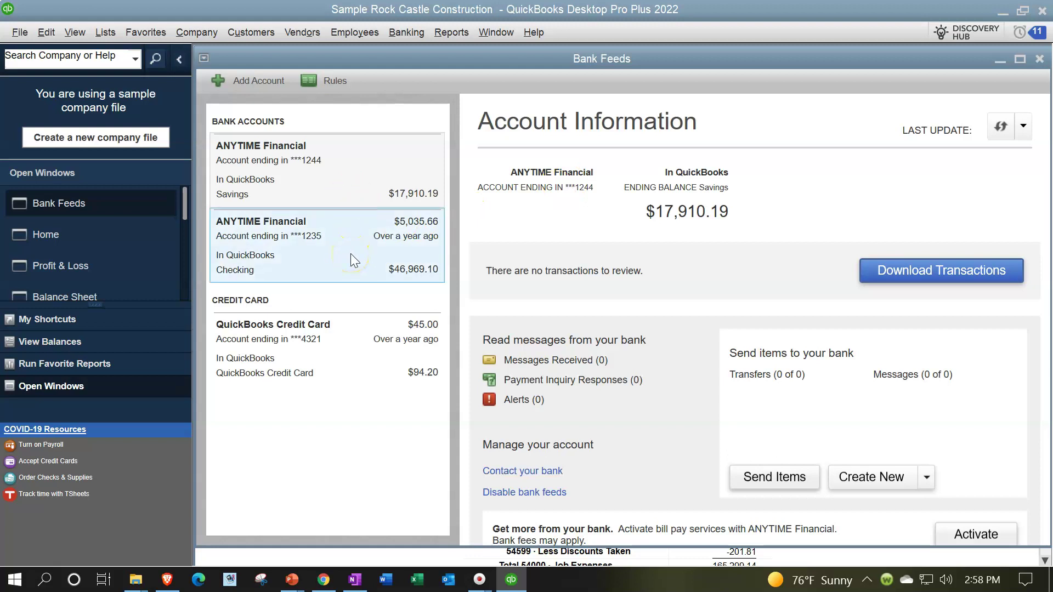
left_click(350, 253)
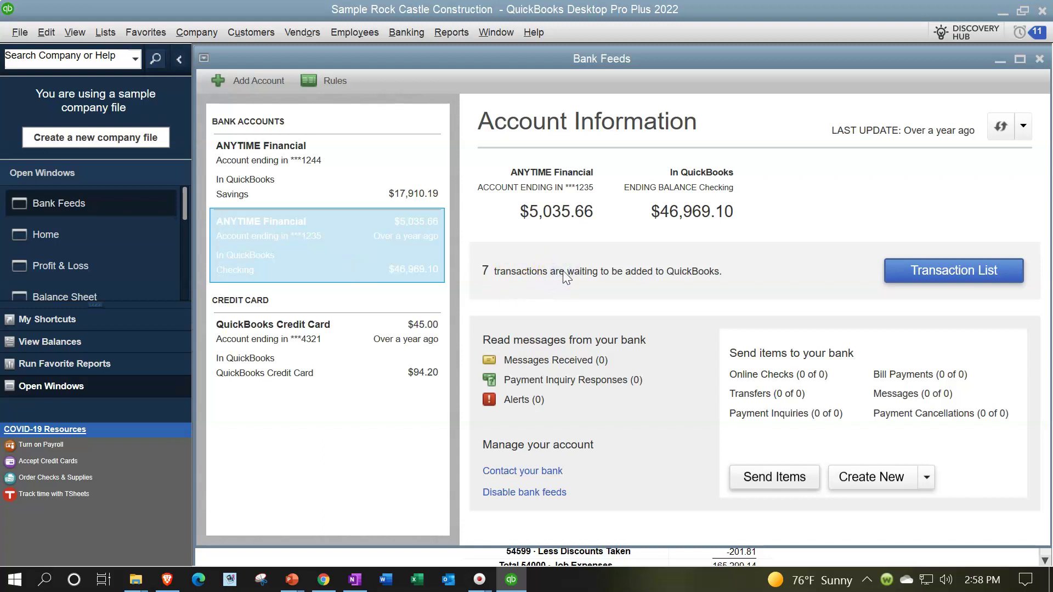
Open the checking account's Transactions List showing 7 downloaded transactions, 6 to review and 1 auto-matched
left_click(914, 270)
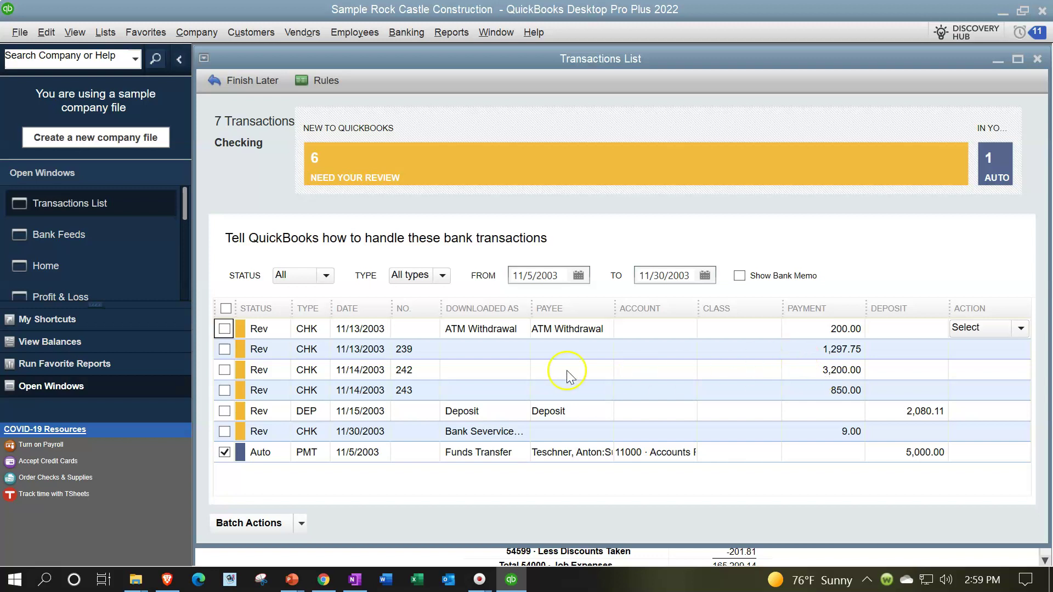
Bring the Home page to the front from Open Windows and maximize it to fill the workspace
left_click(45, 266)
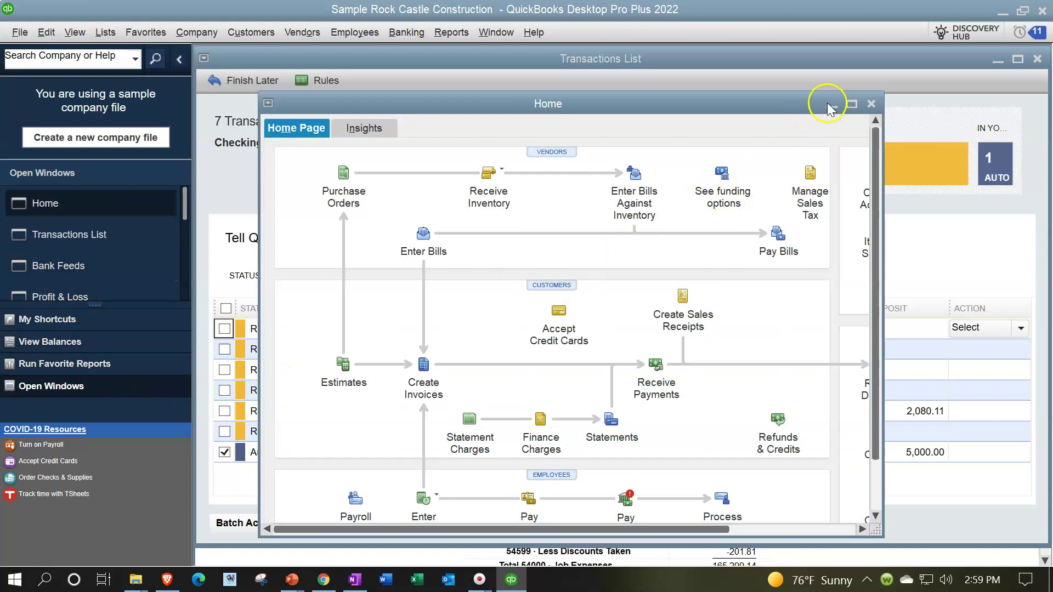
left_click(852, 103)
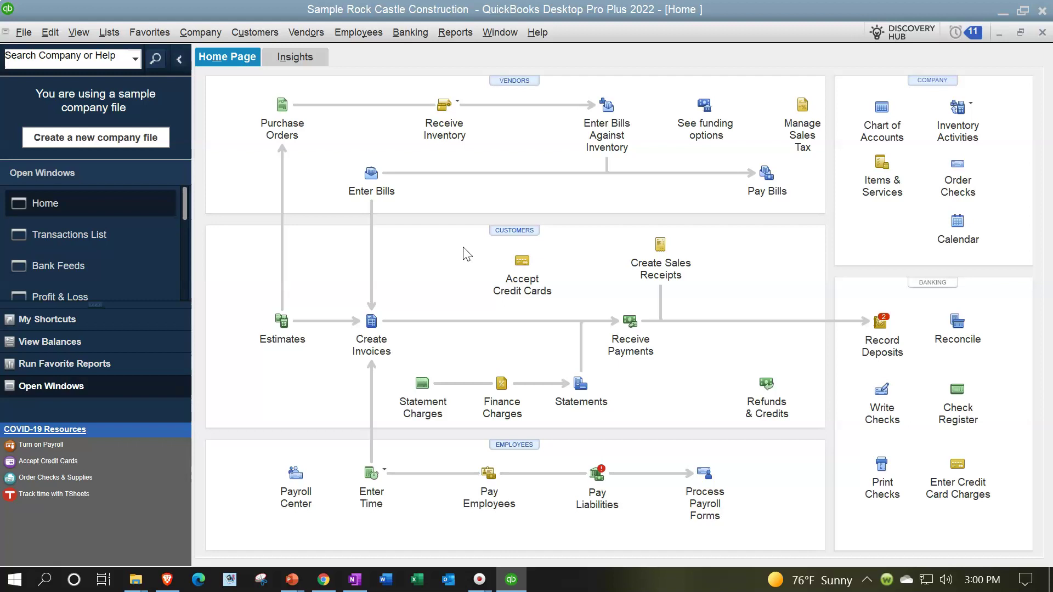
left_click(507, 113)
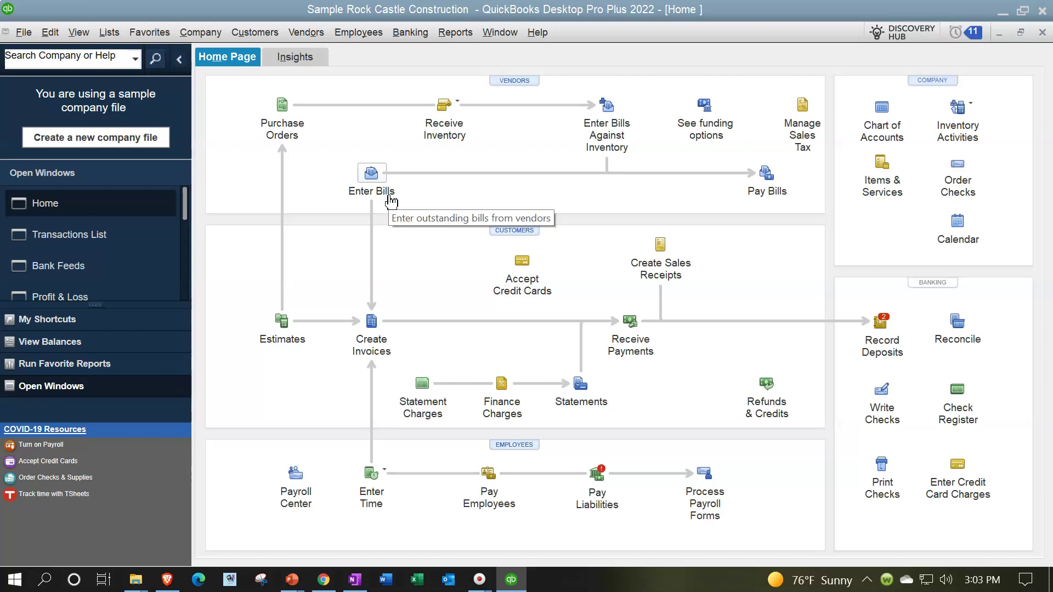
left_click(388, 200)
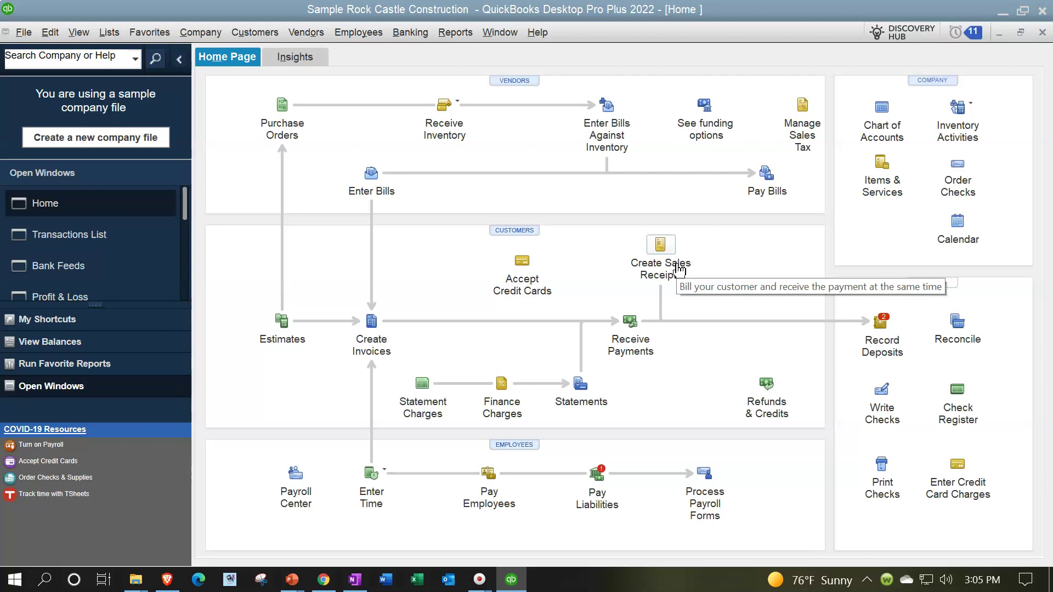
left_click(879, 345)
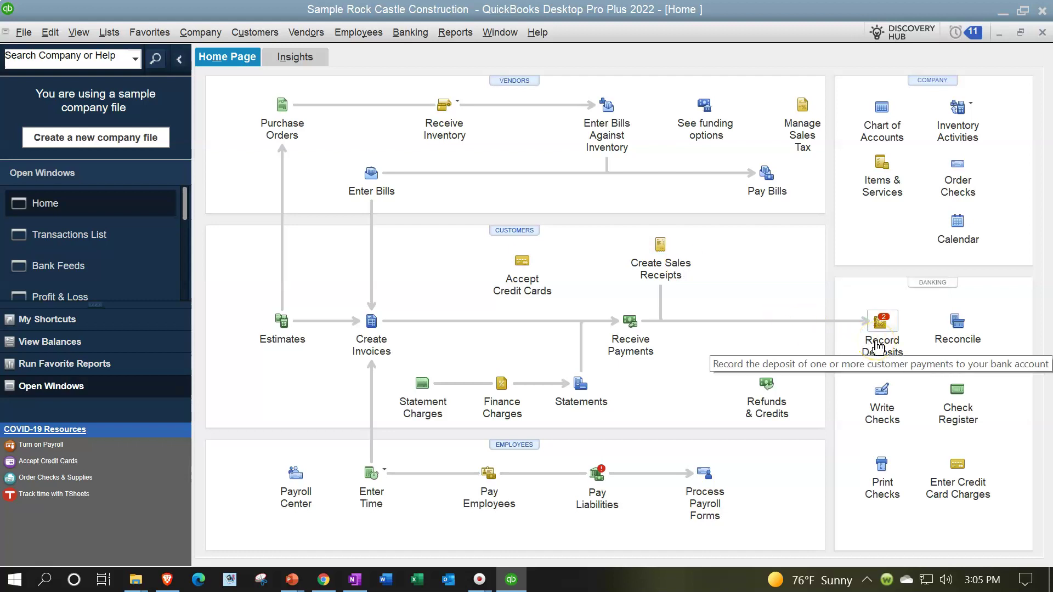